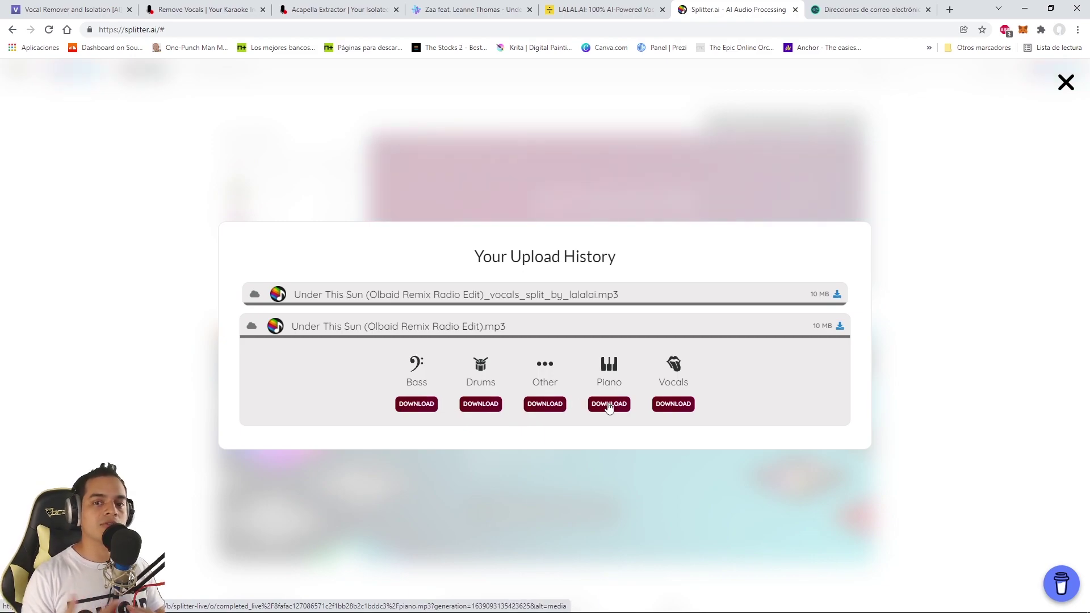
Step: Download the separated vocals of Under This Sun (Olbaid Remix Radio Edit) and listen to them at a higher volume
left_click(674, 405)
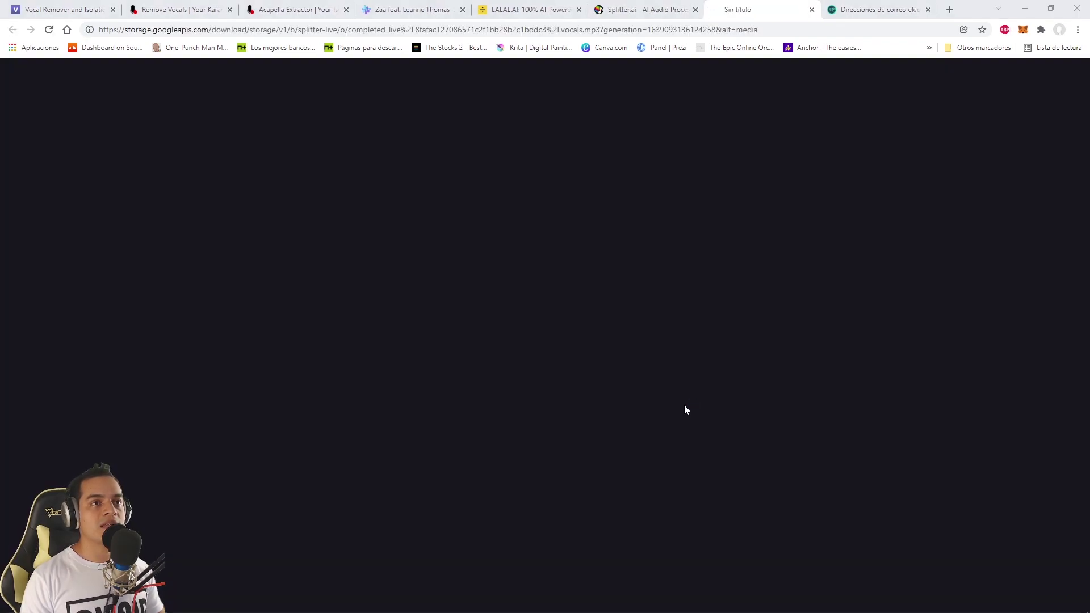
left_click(846, 527)
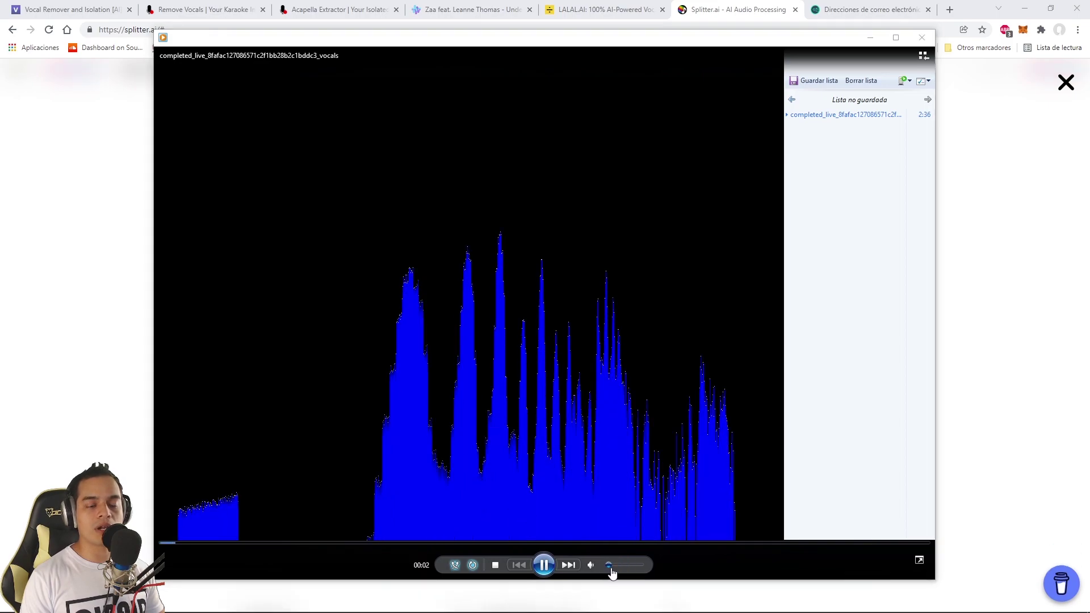
left_click(632, 566)
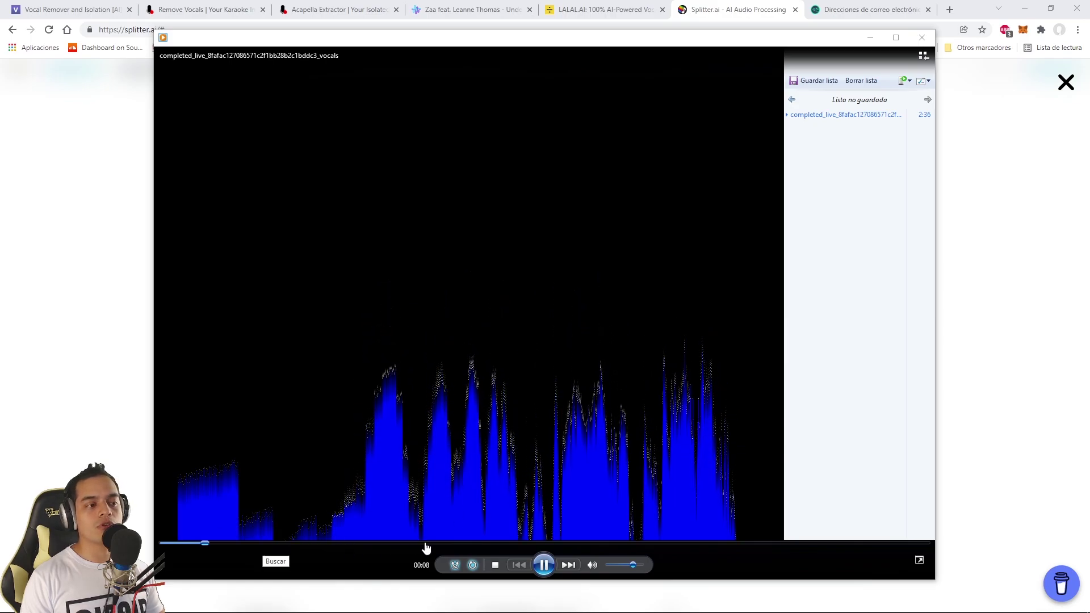
left_click(546, 566)
left_click(923, 38)
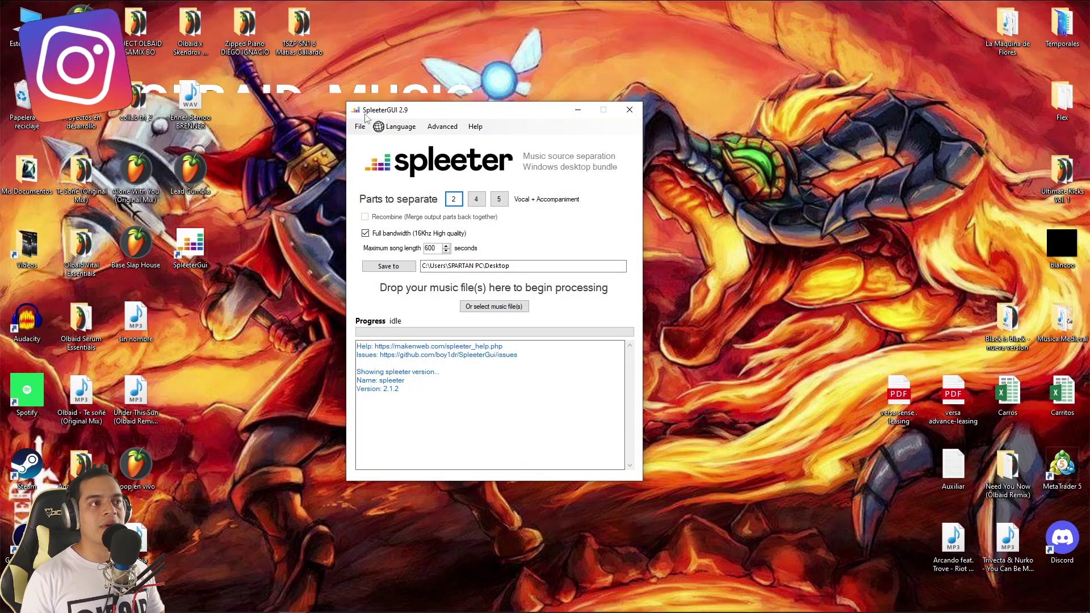
left_click_drag(429, 112, 448, 130)
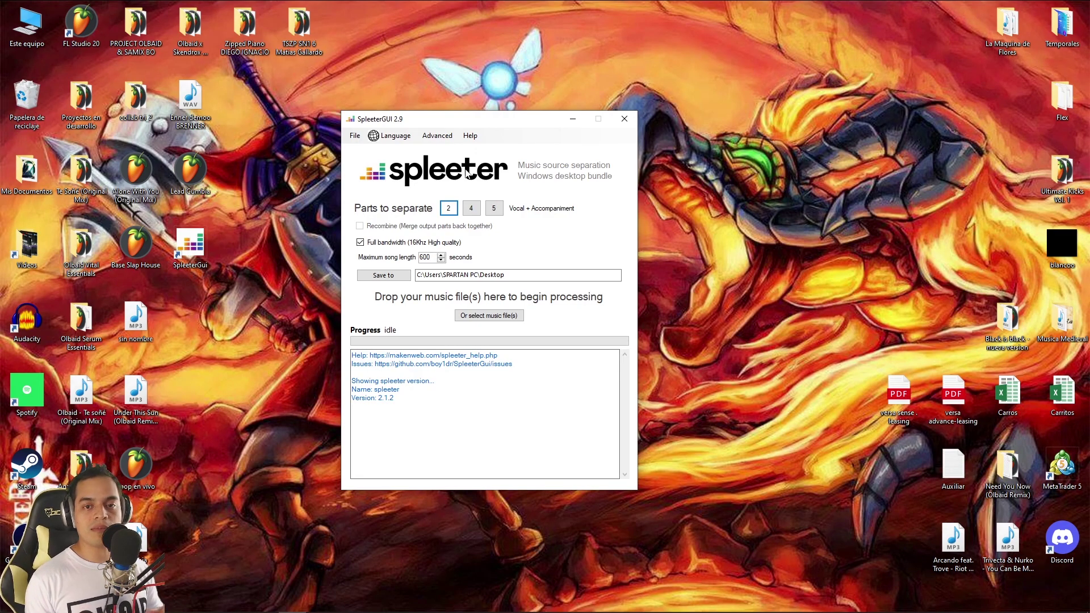
left_click_drag(518, 119, 536, 139)
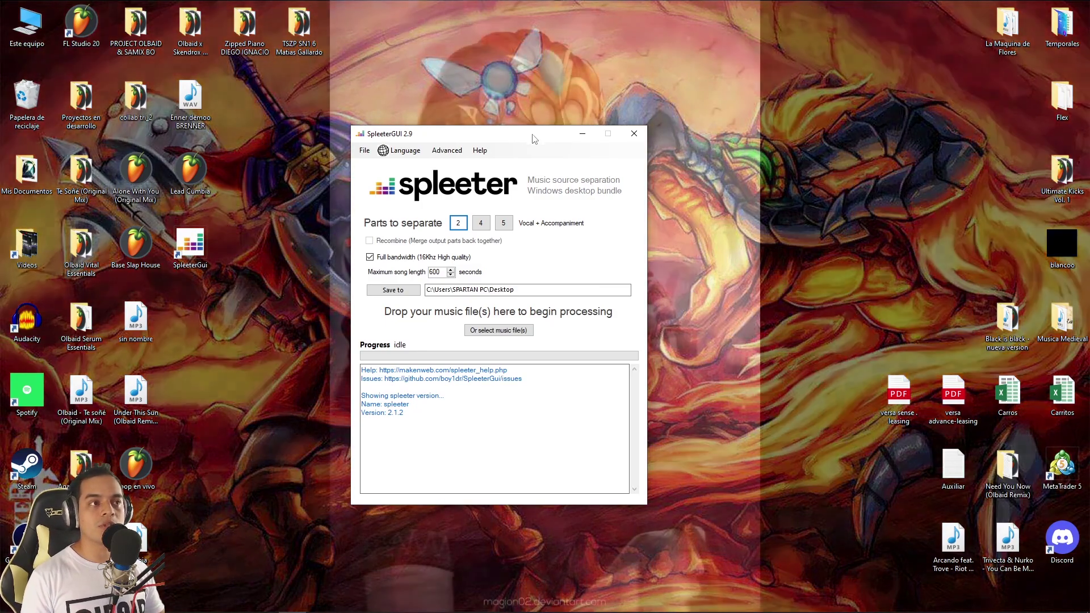
left_click_drag(534, 138, 532, 122)
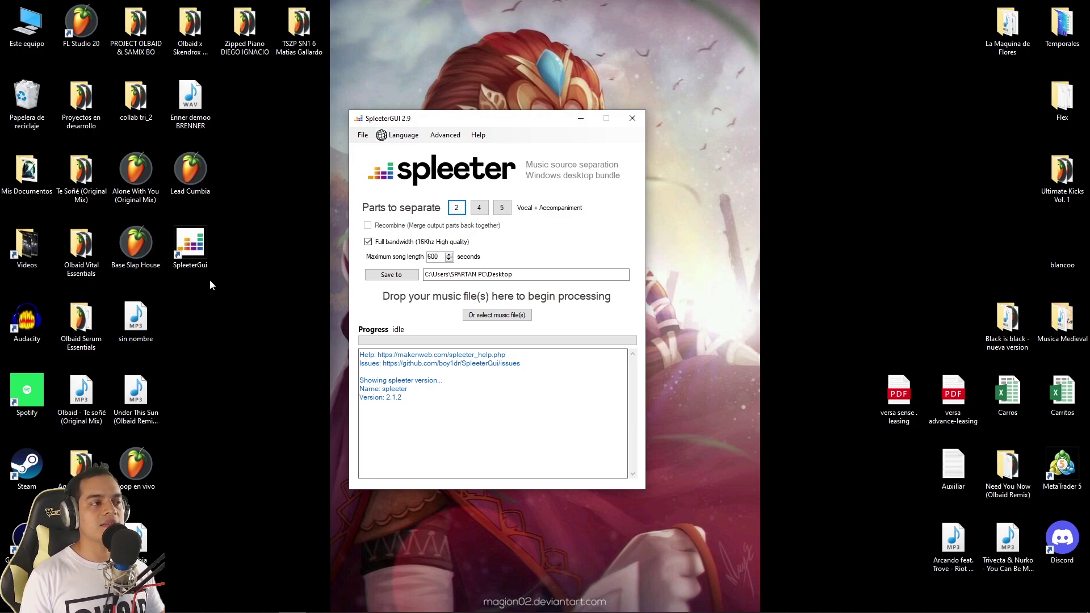
left_click(203, 252)
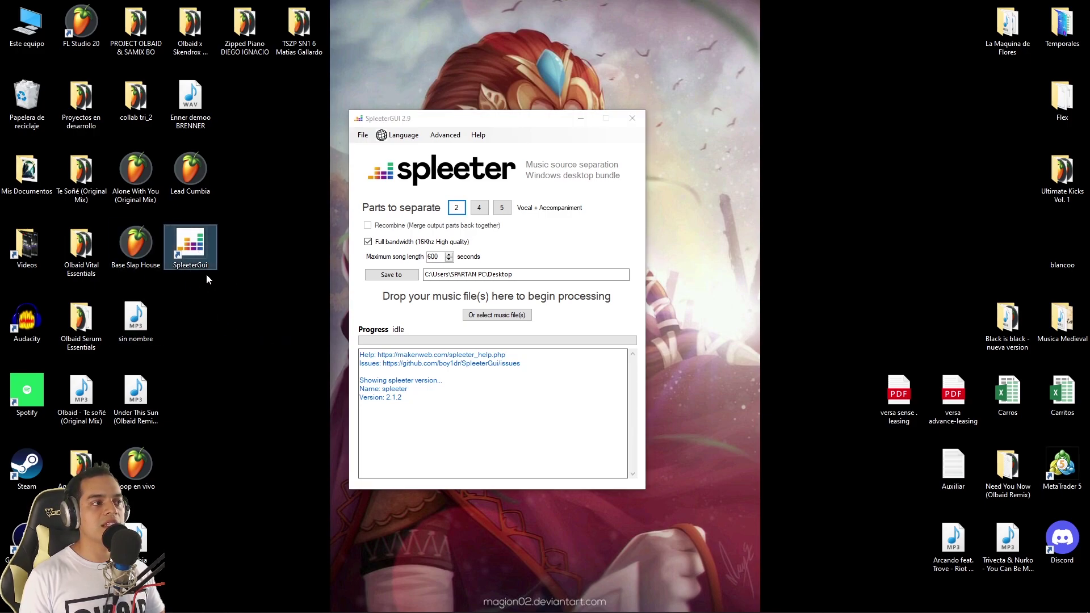
left_click_drag(449, 122, 494, 106)
left_click(490, 120)
mouse_move(448, 120)
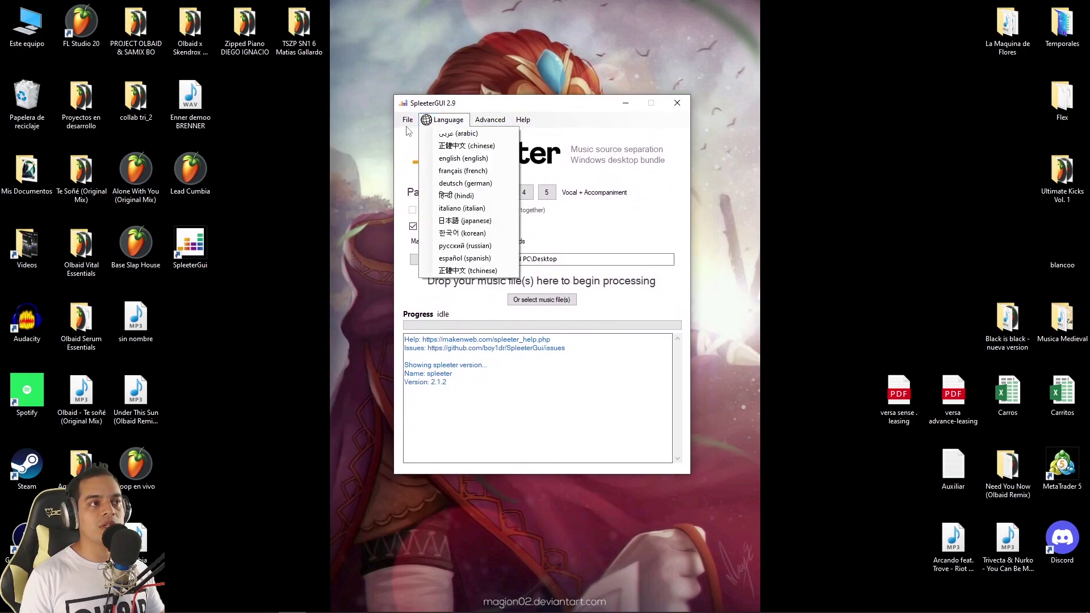
left_click(490, 121)
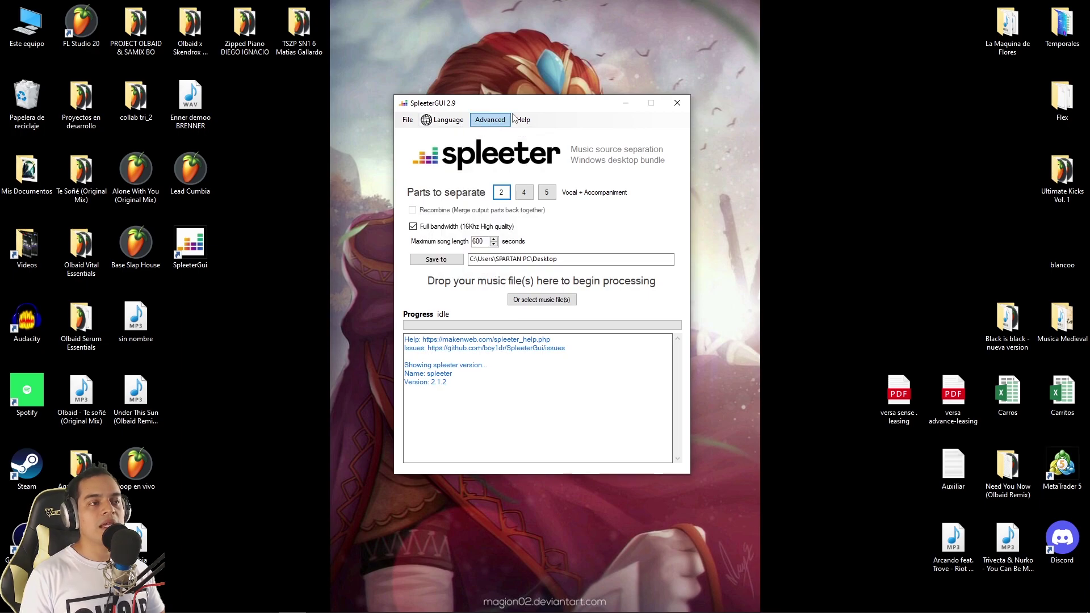
Step: Compare the 2, 4 and 5 part separation options, ending on 2 parts (Vocal + Accompaniment)
left_click(525, 193)
left_click(546, 193)
left_click(502, 194)
left_click(523, 194)
left_click(546, 195)
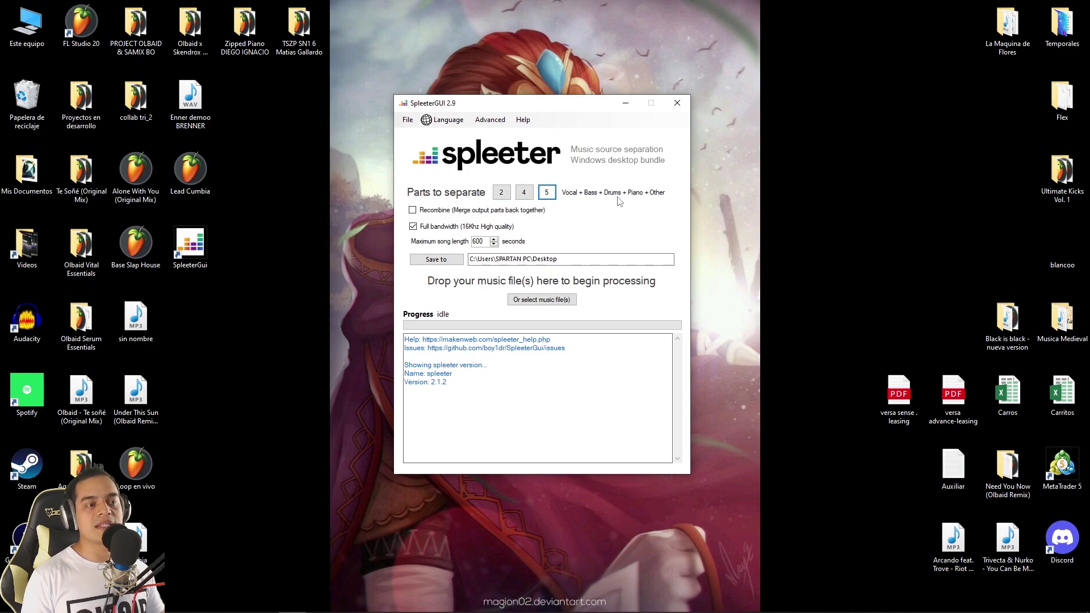
left_click(502, 194)
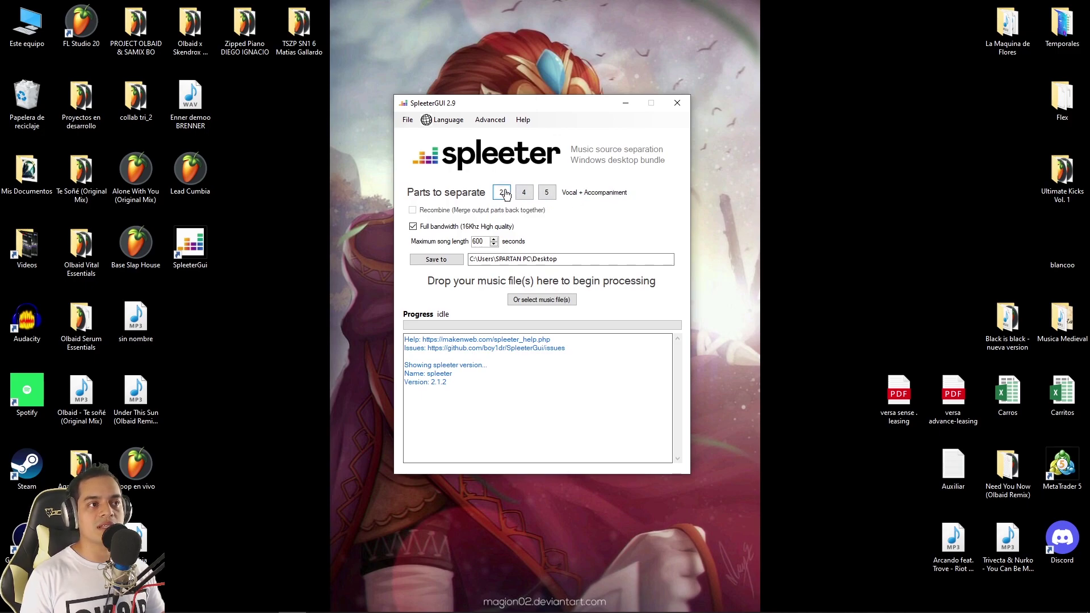
left_click(523, 196)
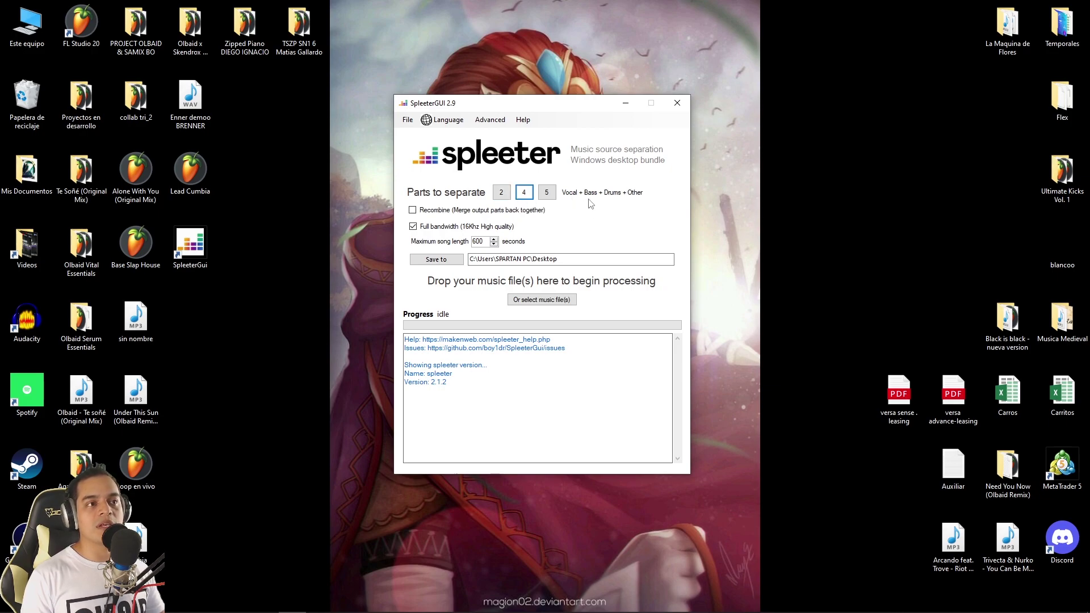
left_click(547, 195)
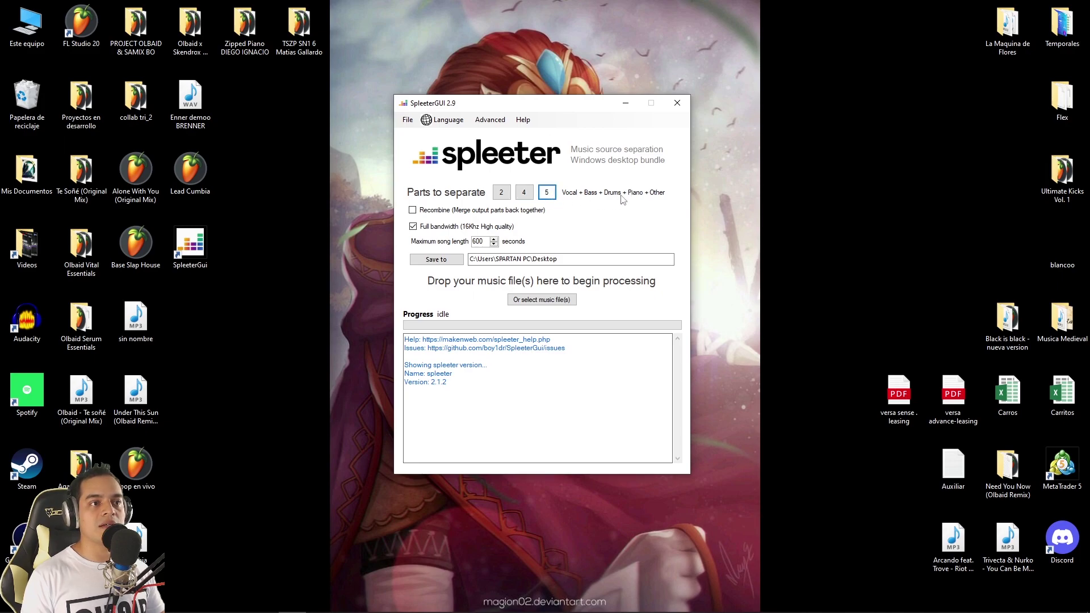
left_click(502, 195)
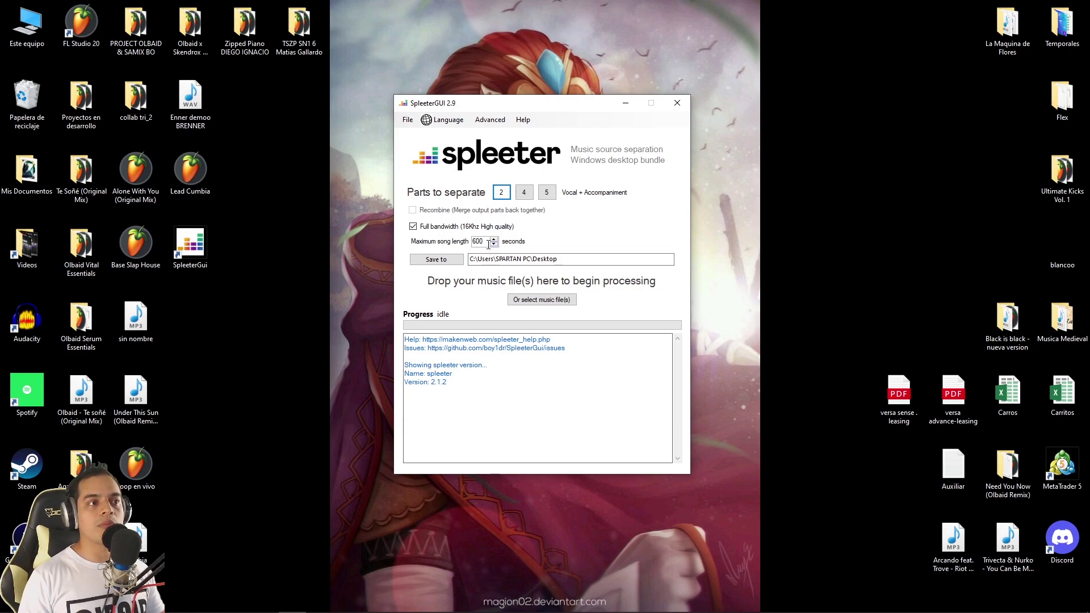
Step: Set the output location for the separated files to the Escritorio folder
left_click(444, 265)
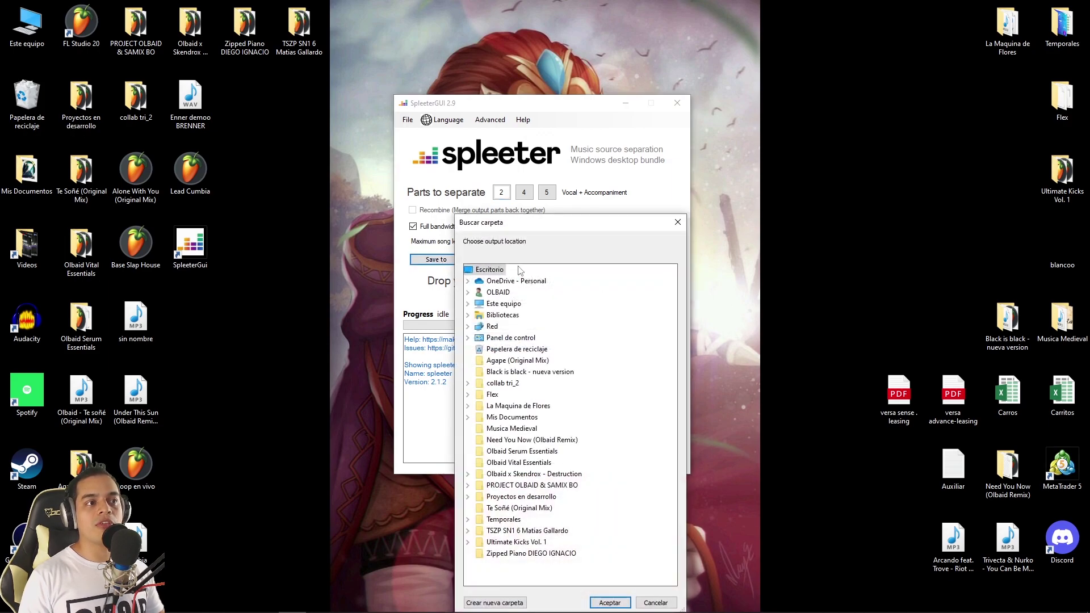
left_click(487, 271)
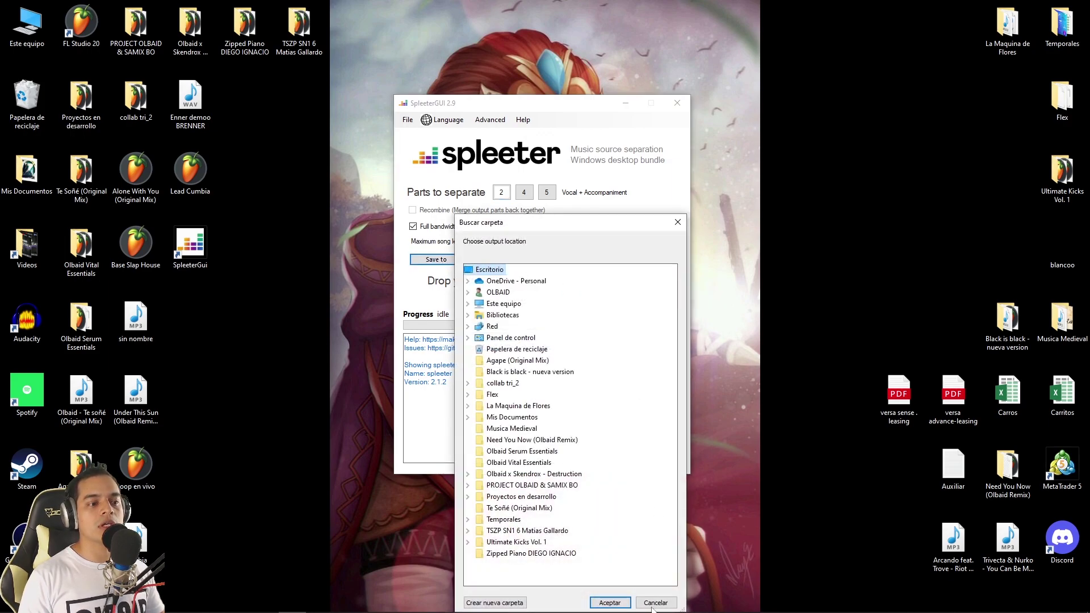
left_click(609, 603)
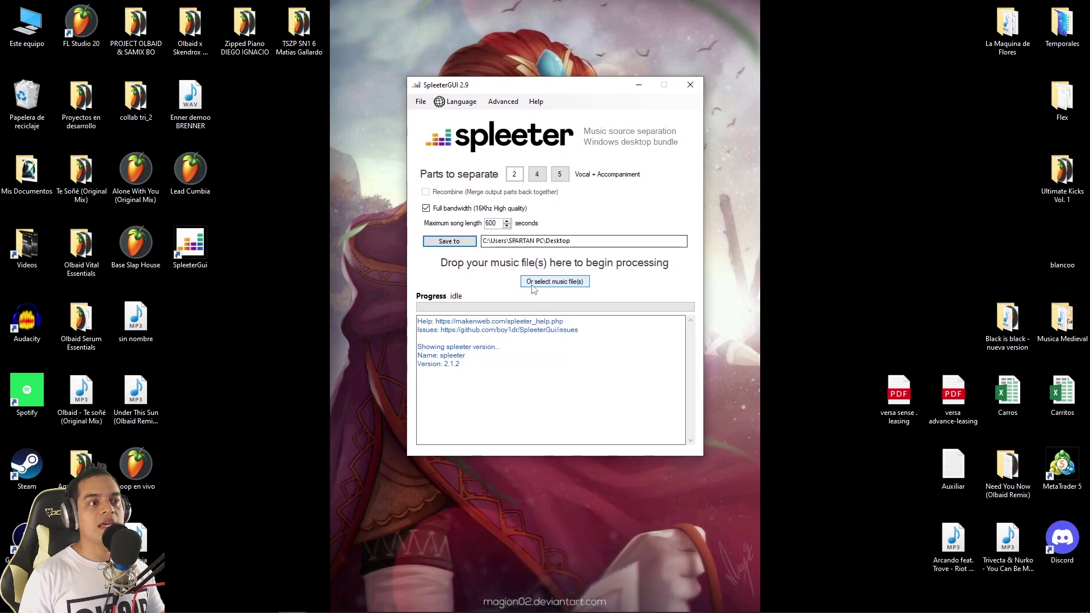
left_click(561, 287)
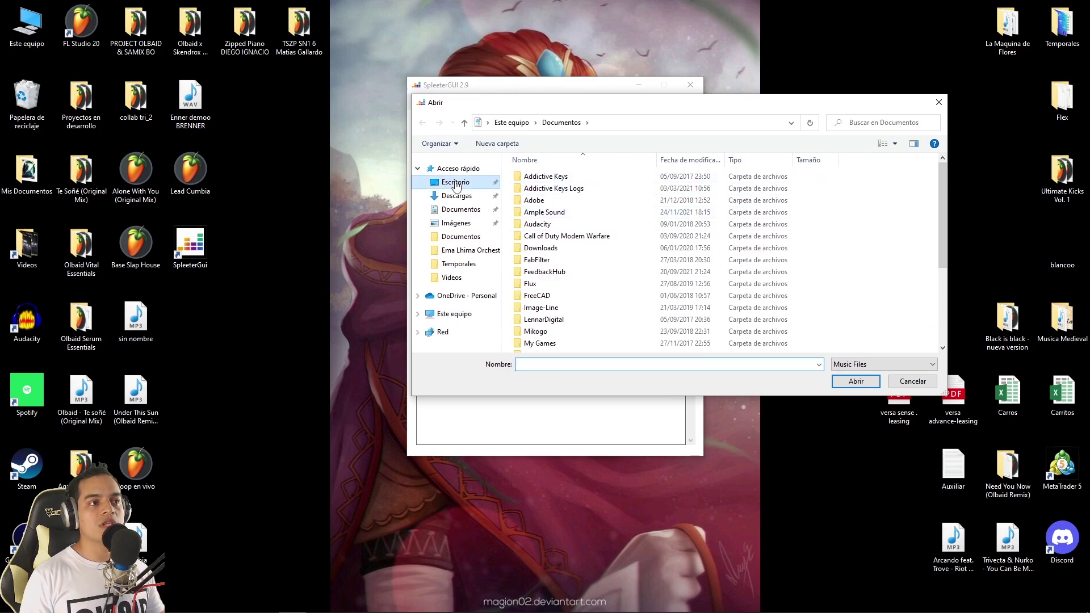
left_click(456, 183)
scroll(657, 294, "down", 3)
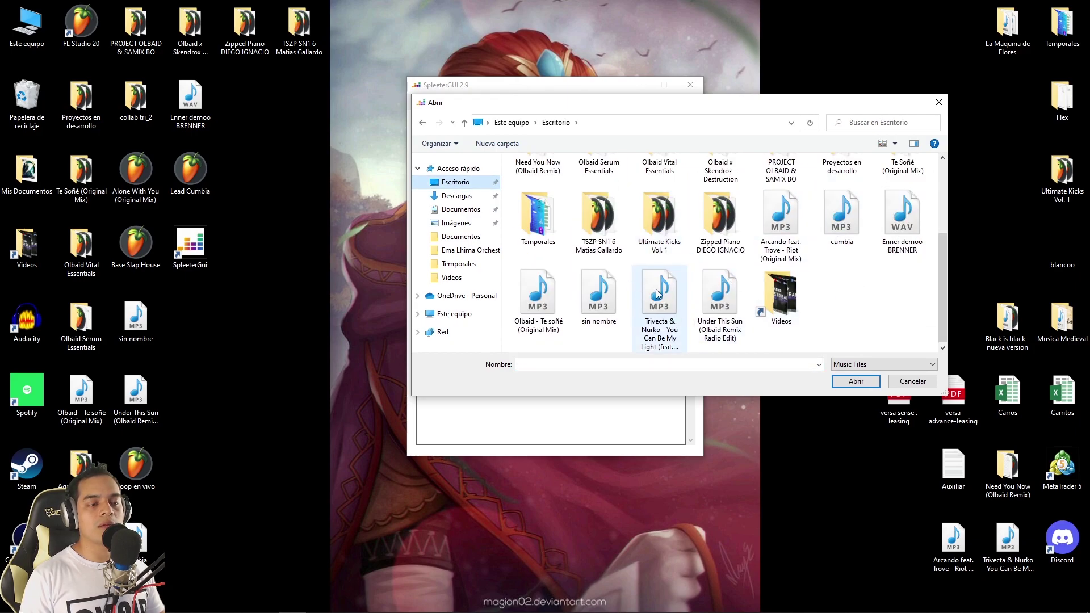
left_click(913, 382)
Step: Separate the desktop file Under This Sun (Olbaid Remix Radio Edit).mp3 into its two parts and check the processing log
left_click_drag(136, 392, 557, 287)
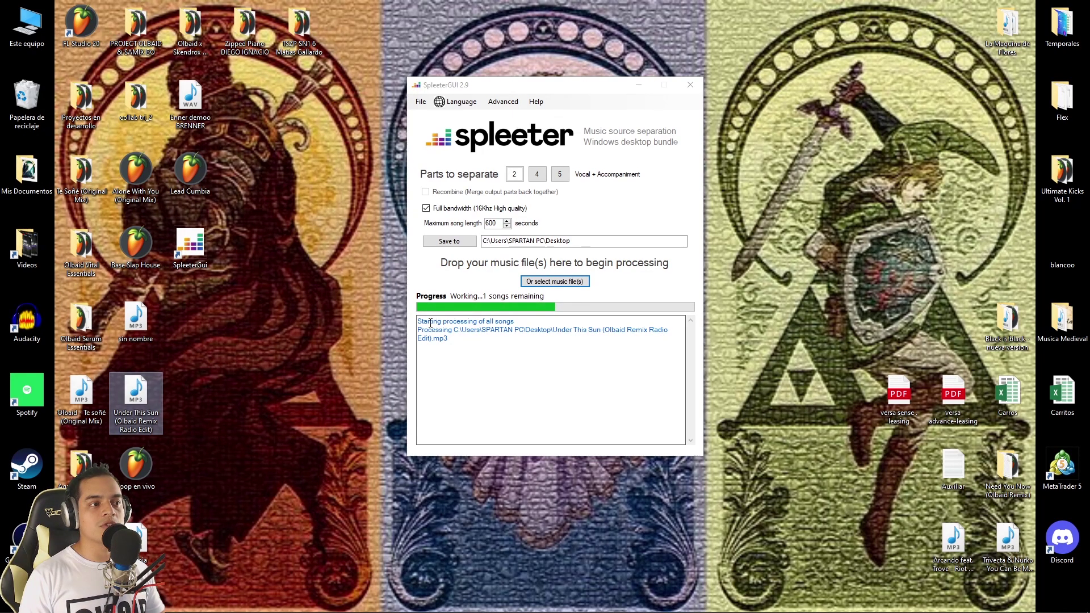
left_click_drag(418, 331, 464, 339)
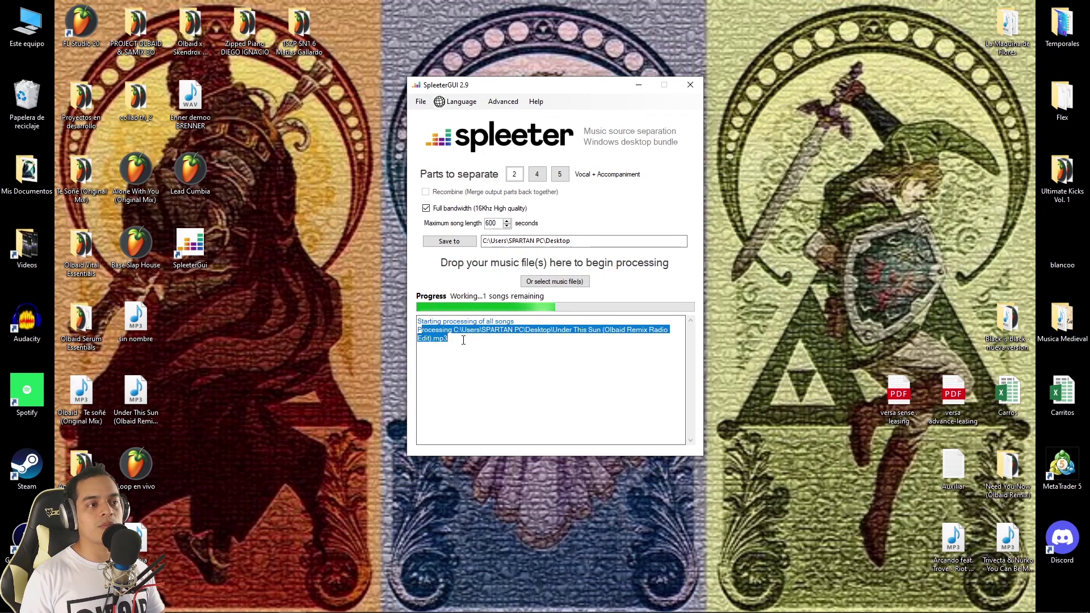
left_click(462, 340)
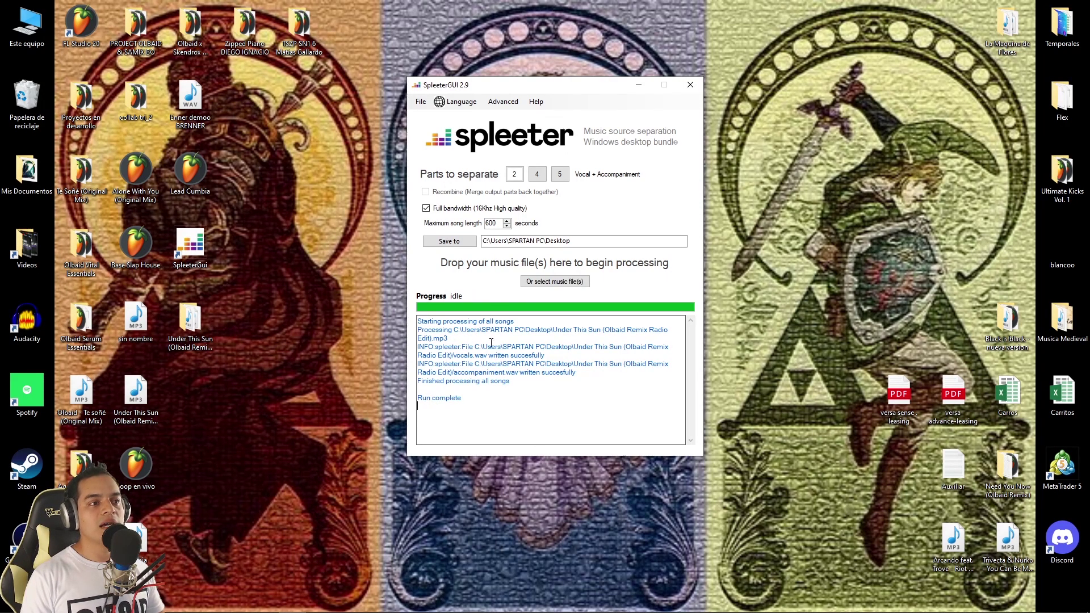
double_click(449, 397)
left_click(429, 397)
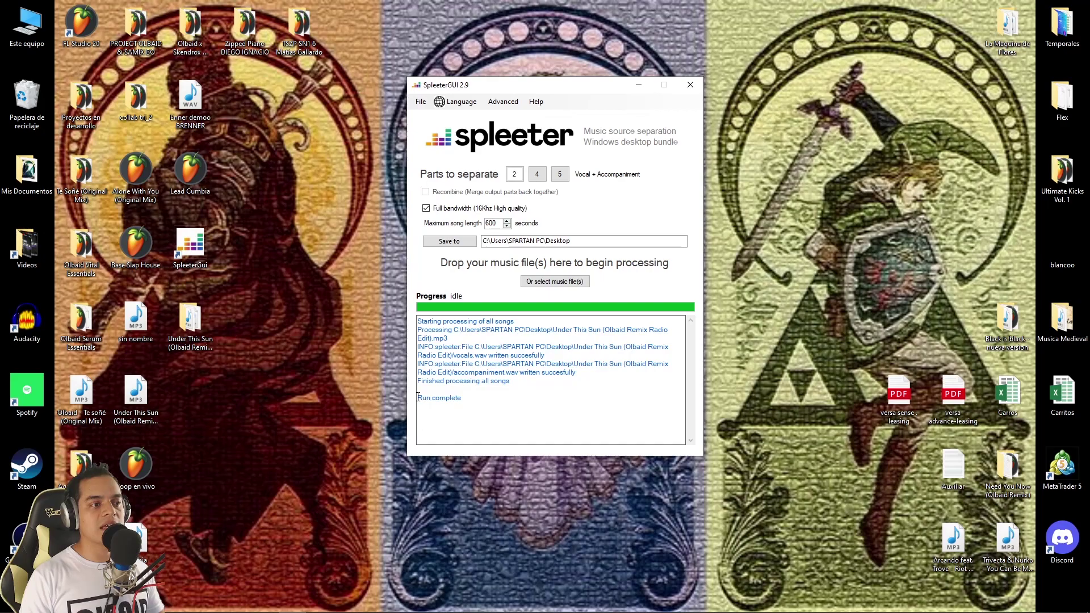
left_click_drag(418, 398, 462, 397)
left_click(453, 398)
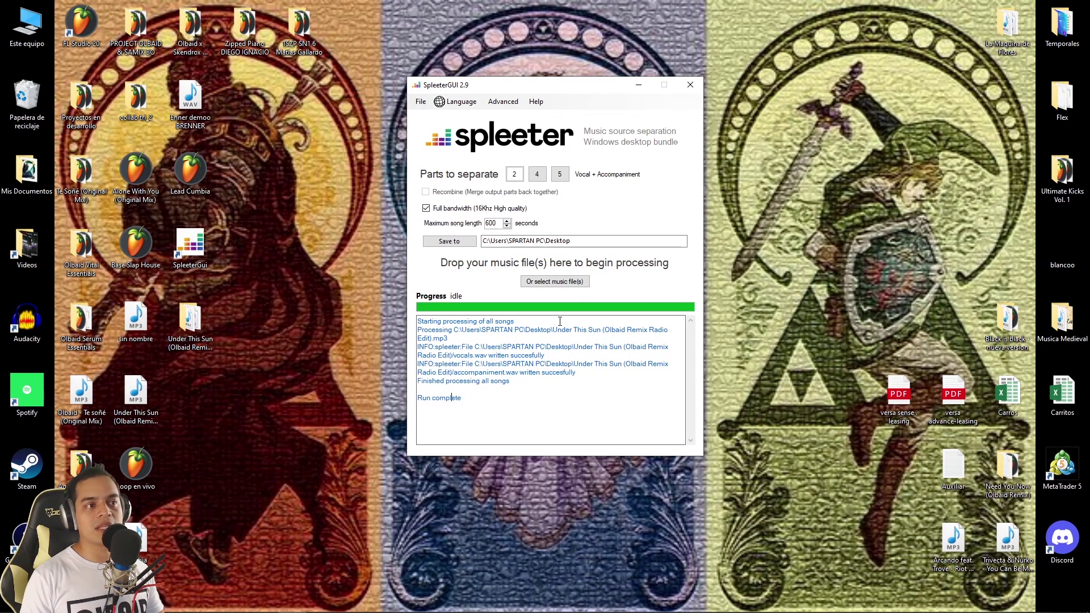
Step: Open the Under This Sun (Olbaid Remix Radio Edit) output folder and listen to the vocals file at several points
left_click(199, 326)
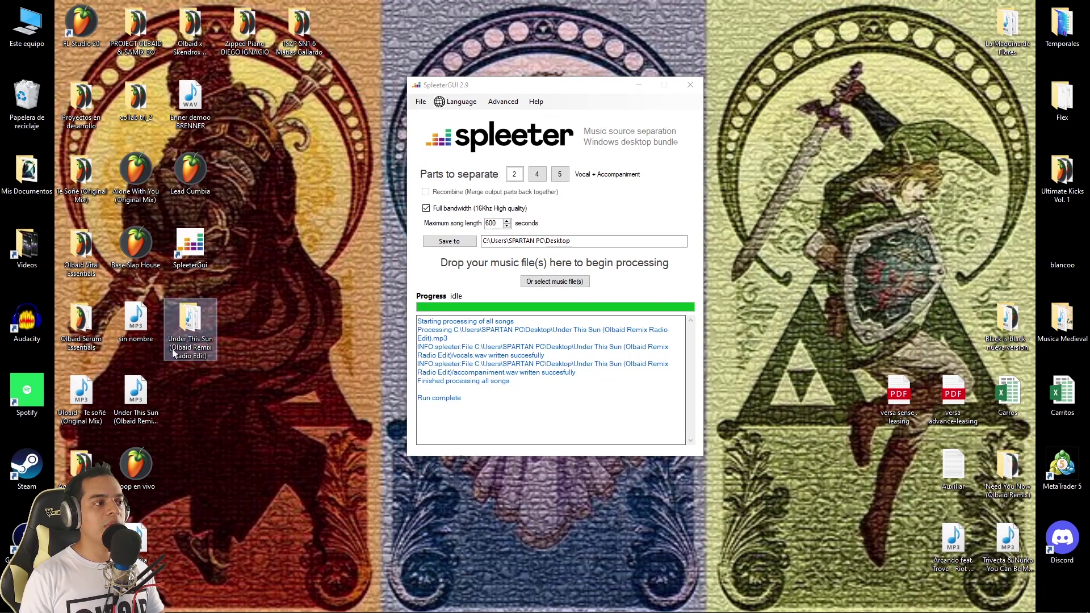
double_click(199, 327)
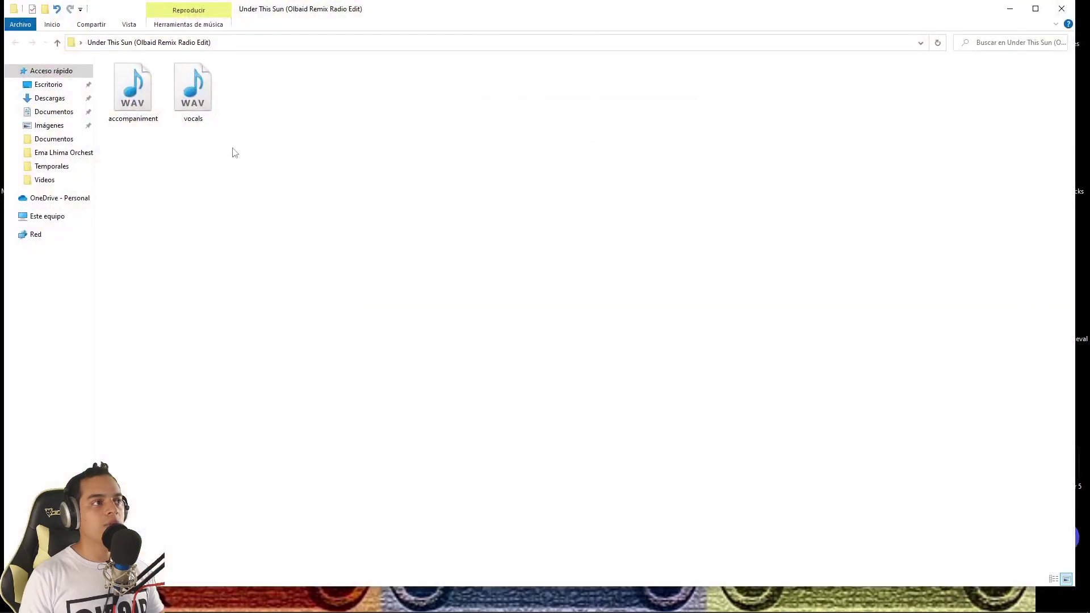
left_click(130, 94)
left_click(193, 99)
double_click(195, 115)
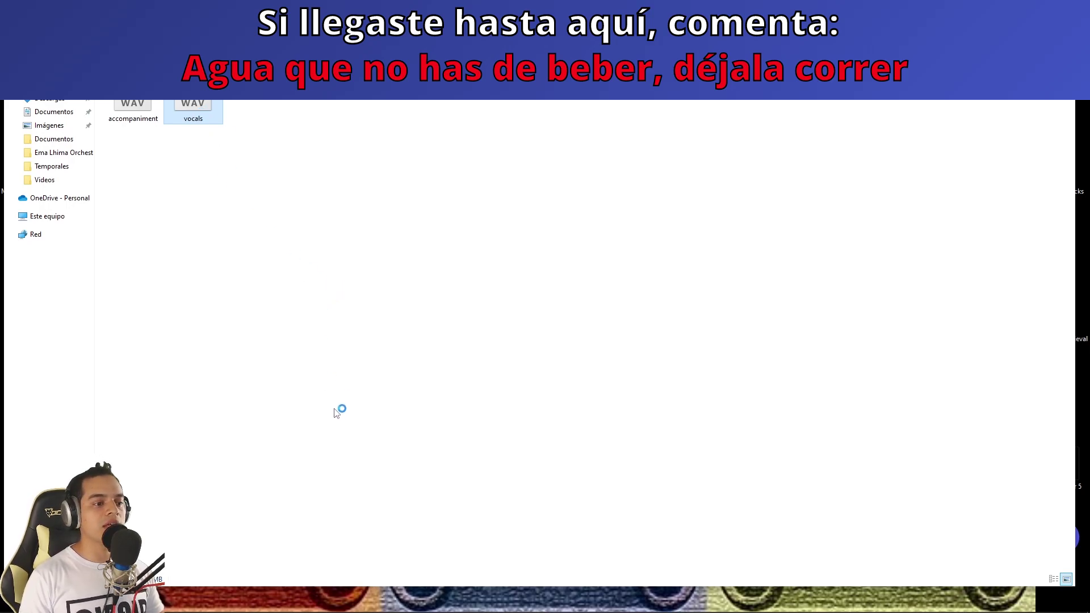
mouse_move(295, 587)
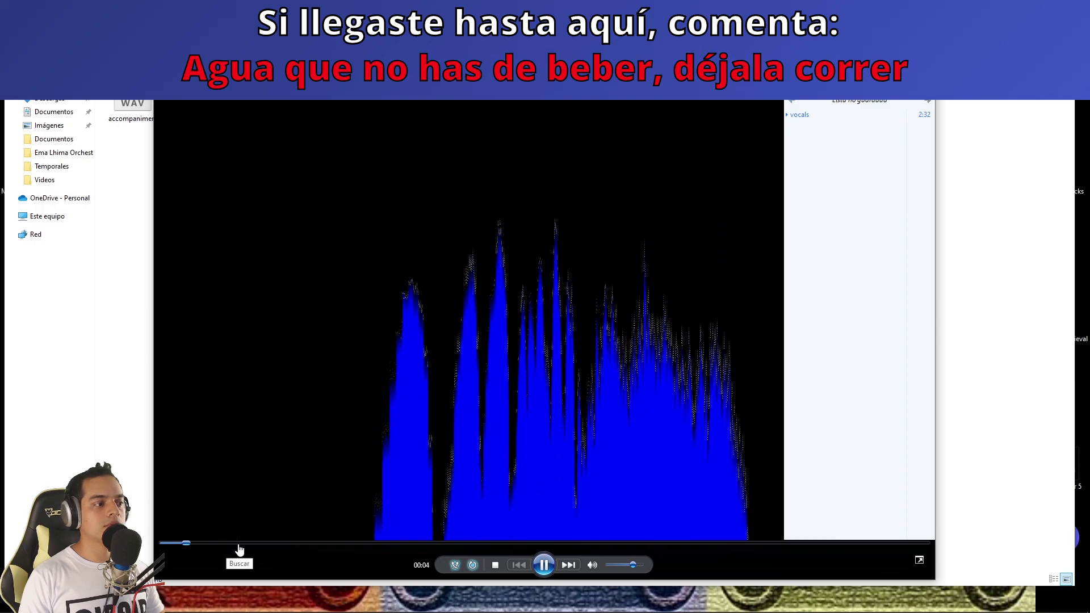
left_click(286, 548)
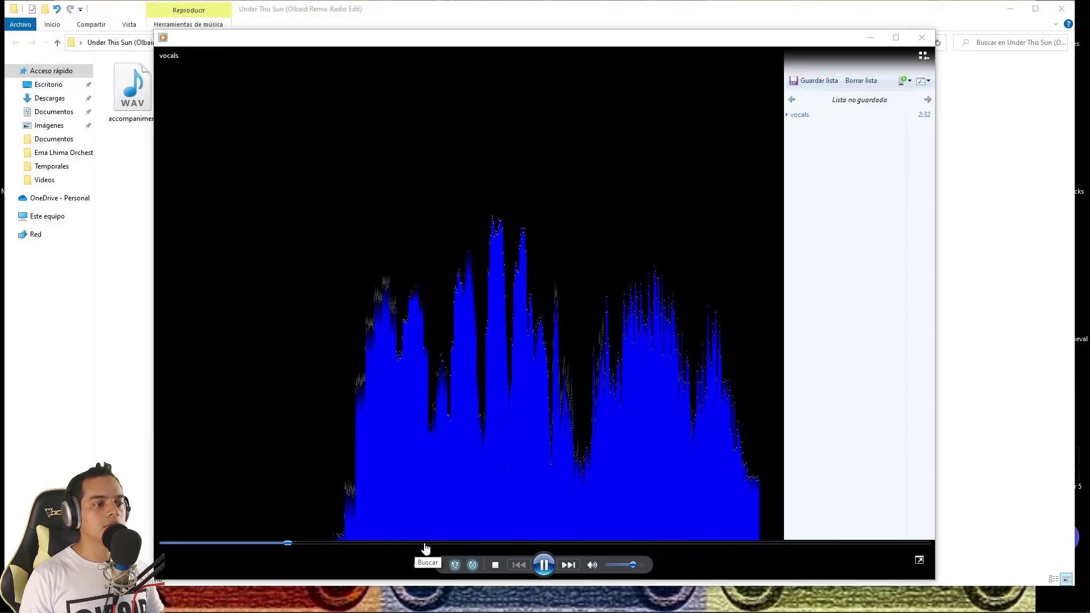
left_click(446, 546)
left_click(634, 546)
Step: Add the accompaniment file to the playlist, listen to it at several points, and close the player and output folder
left_click_drag(122, 102, 858, 147)
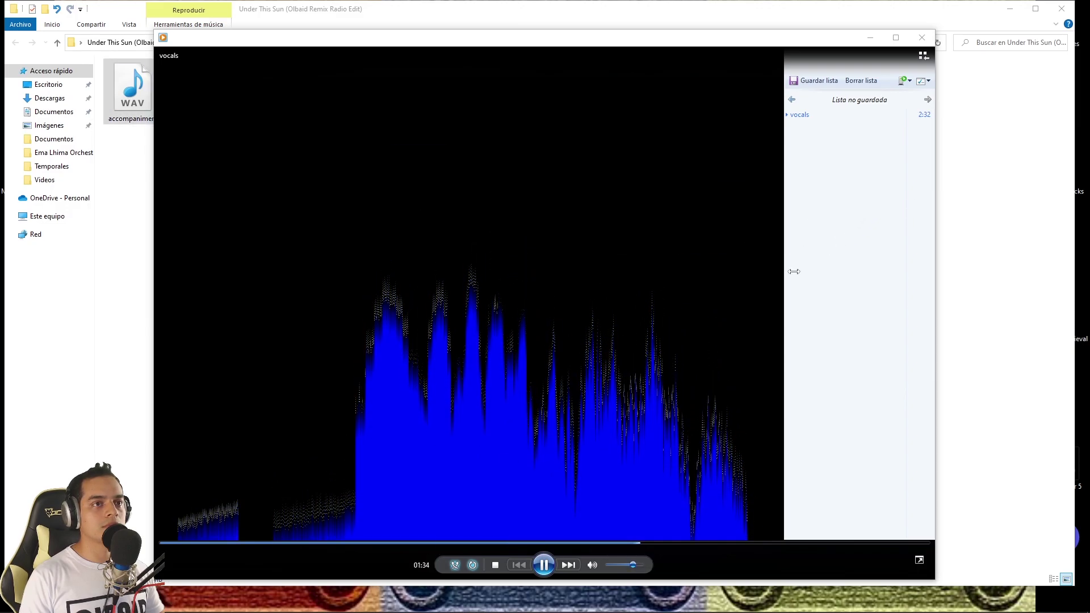
left_click(784, 549)
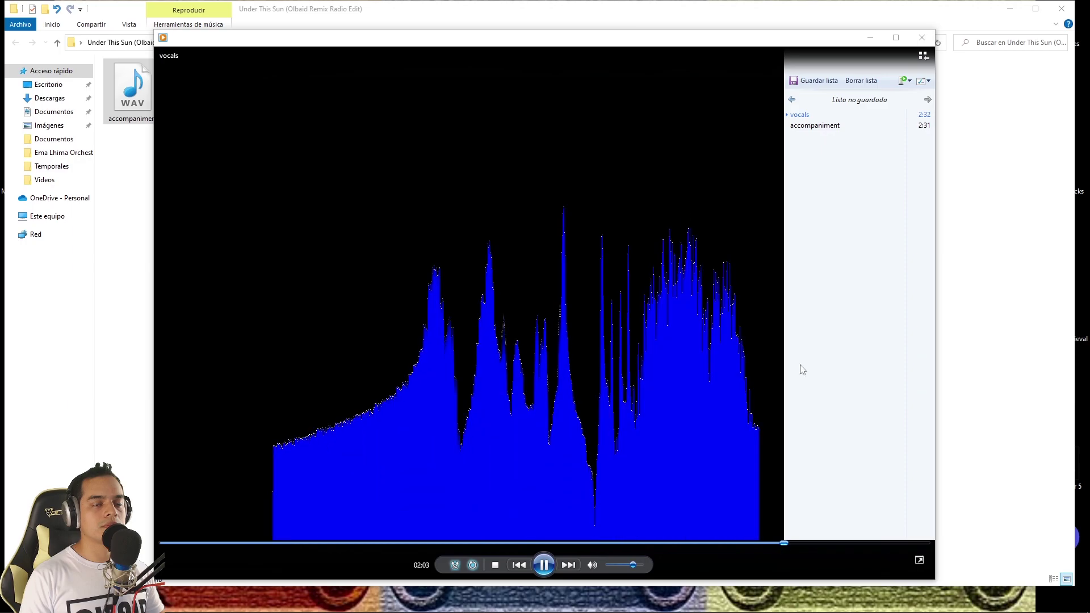
double_click(815, 126)
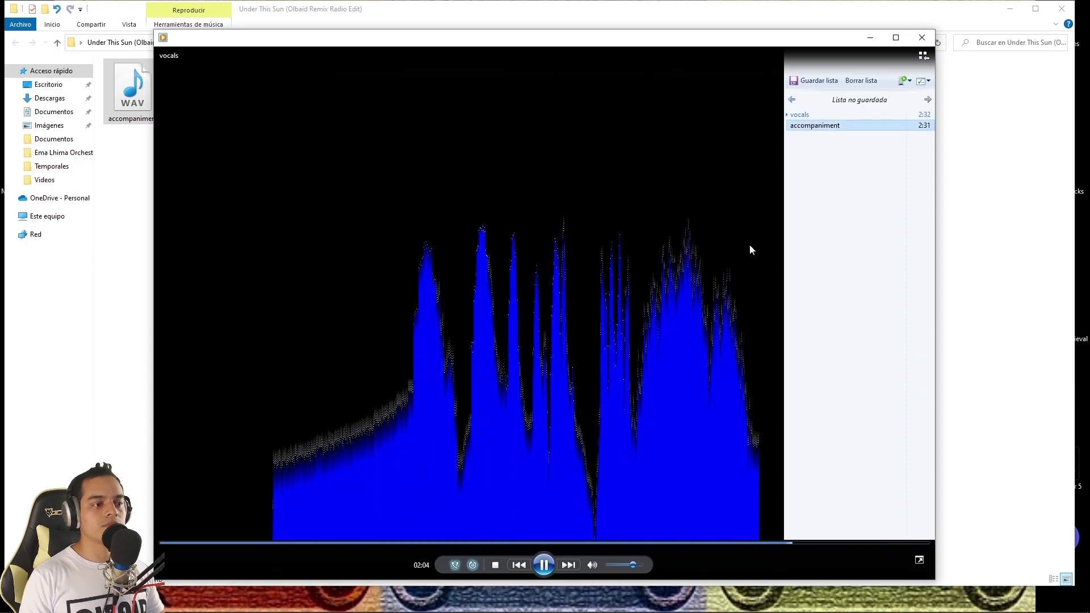
left_click(281, 544)
left_click(446, 544)
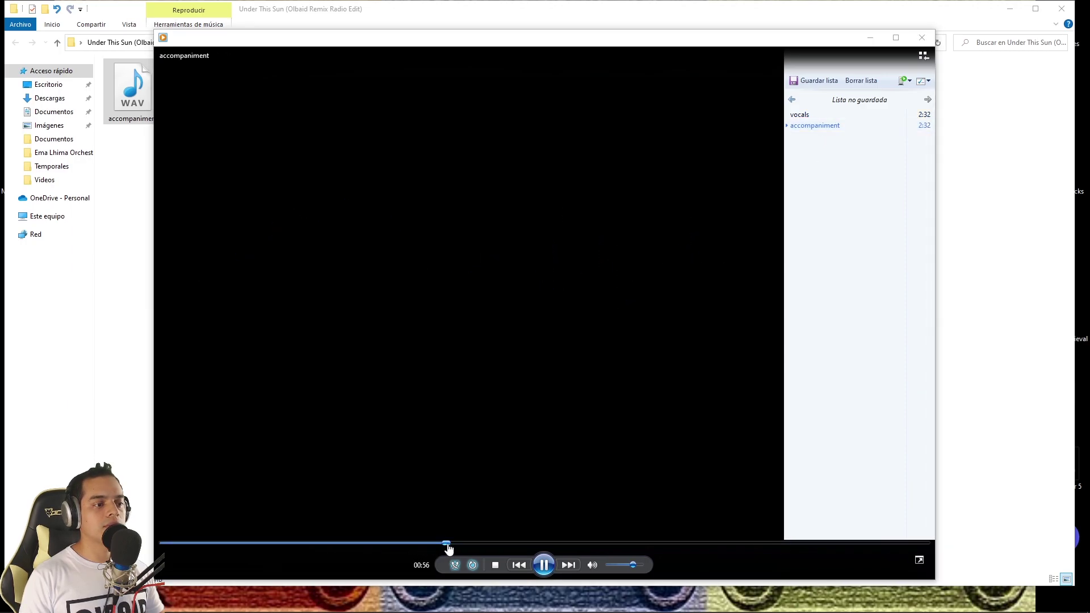
left_click(652, 546)
left_click(803, 545)
left_click(544, 565)
left_click(925, 37)
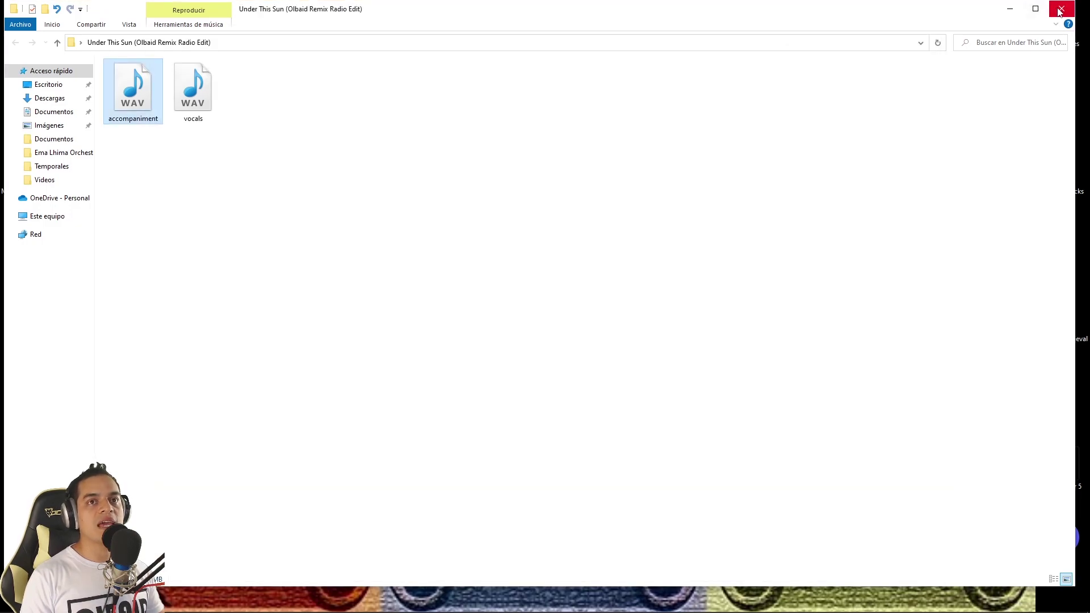
left_click(1062, 8)
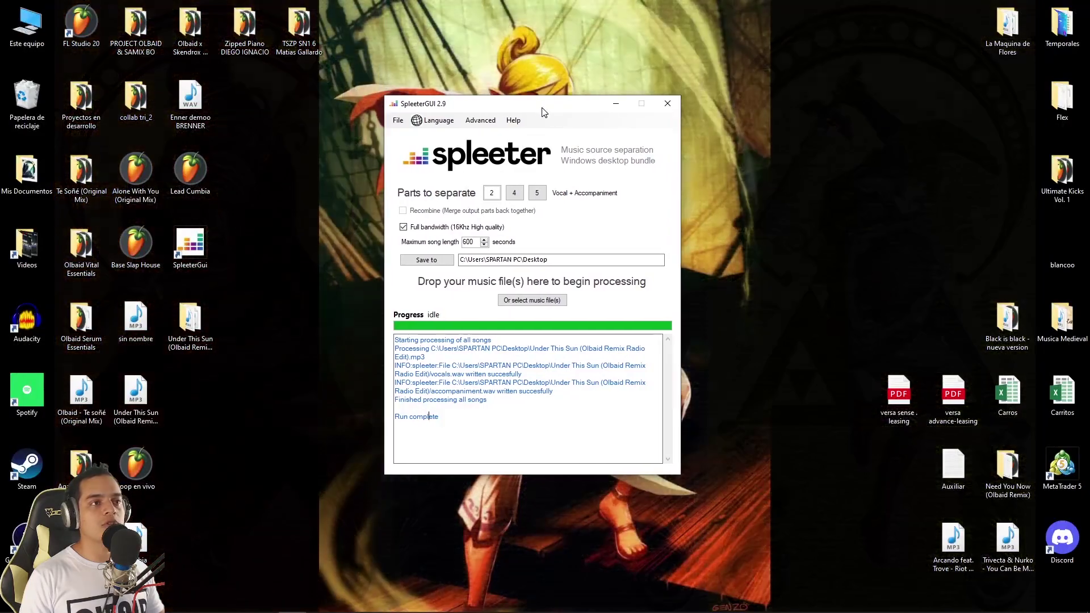
left_click_drag(542, 111, 536, 110)
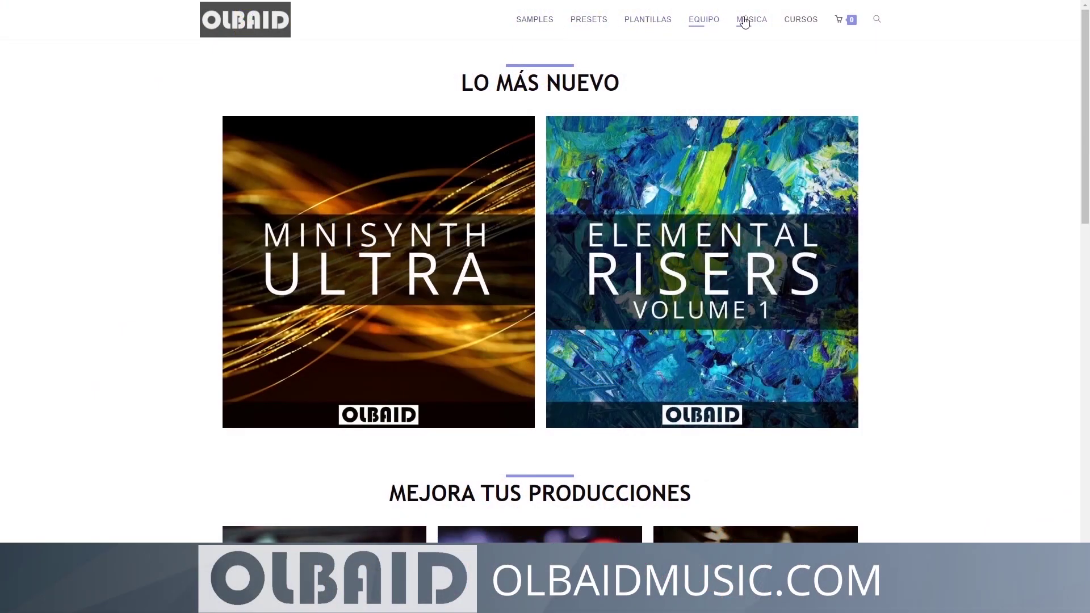
scroll(927, 156, "down", 3)
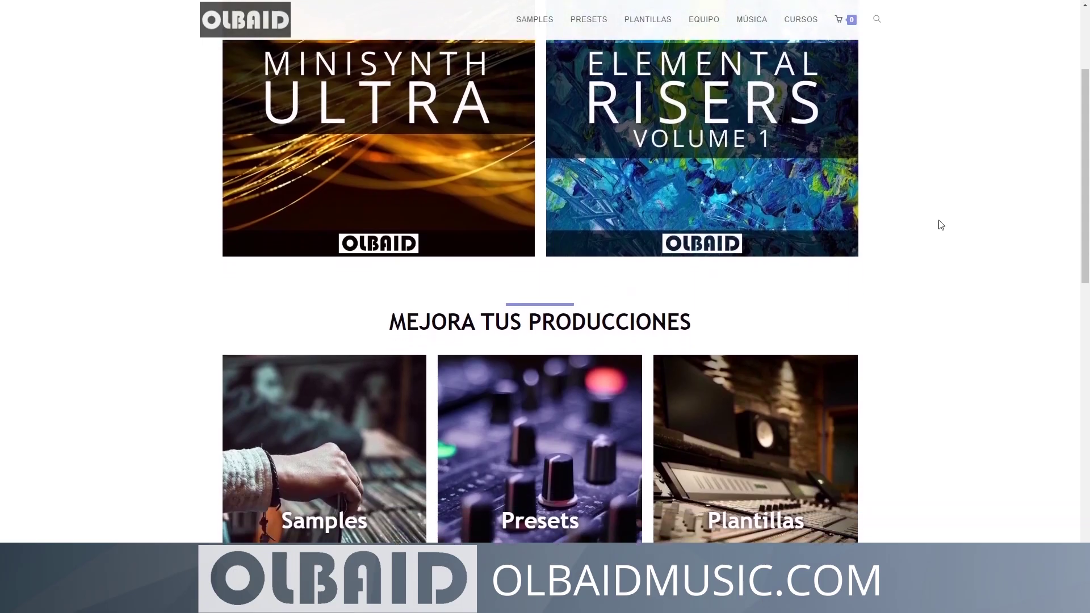
scroll(932, 263, "down", 7)
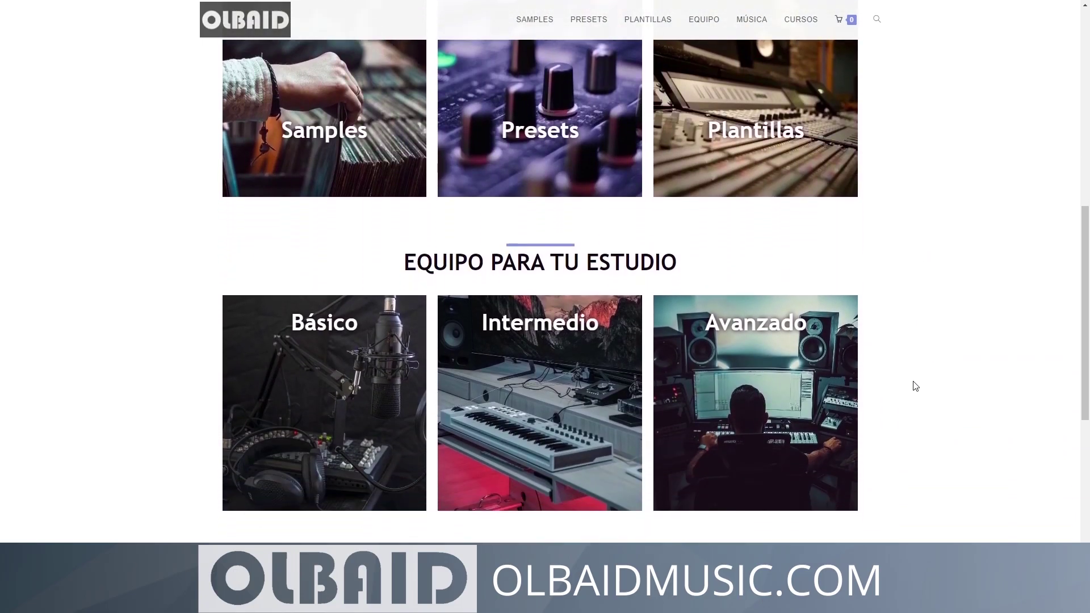
scroll(916, 386, "down", 5)
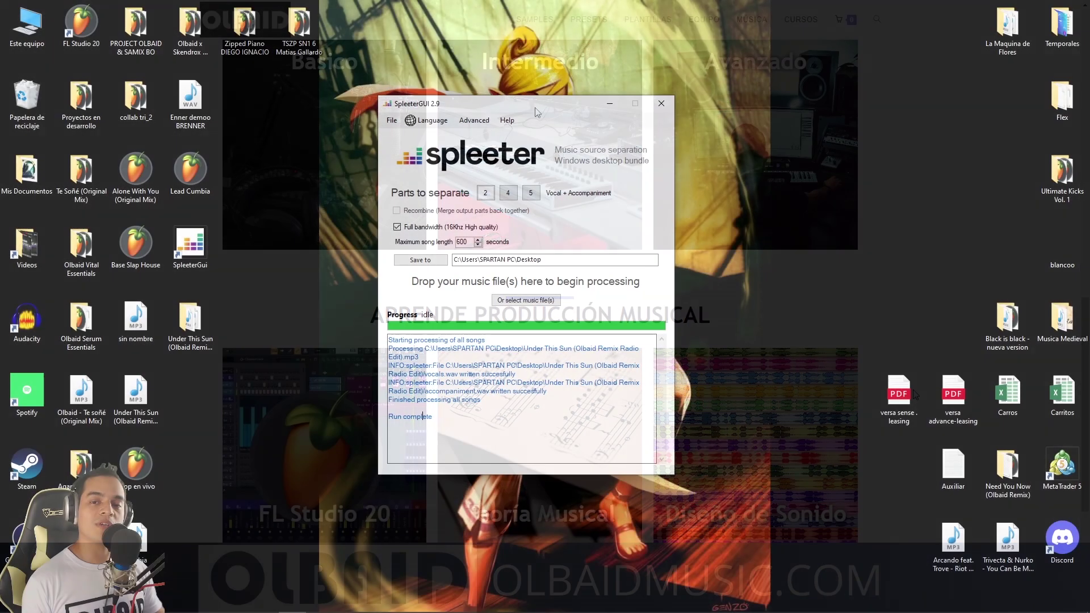